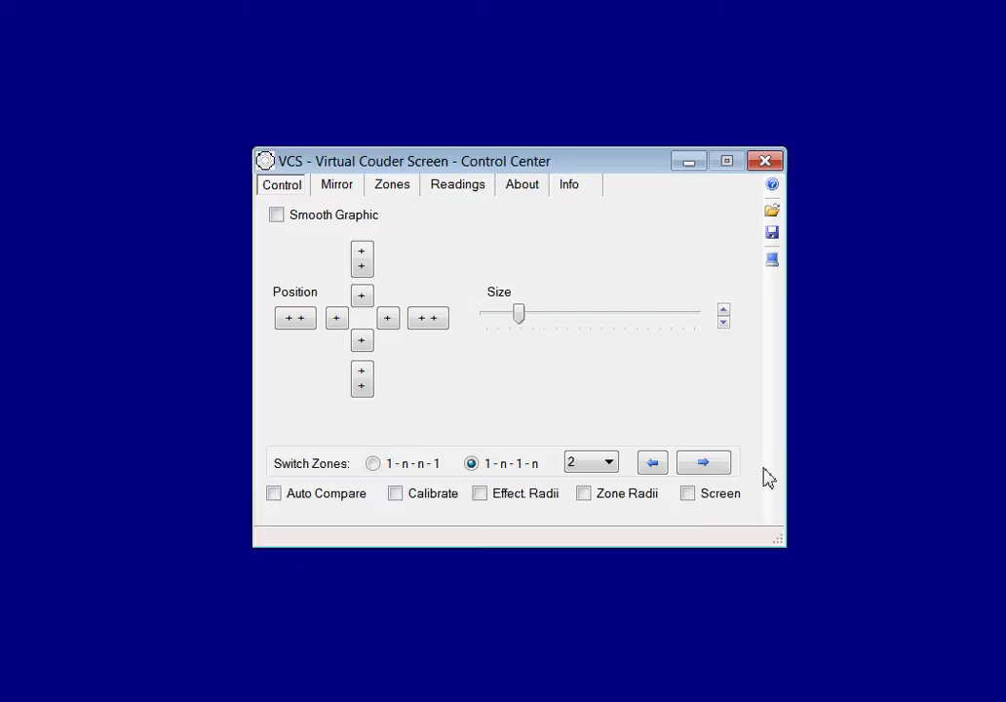
Step: Tick Screen on the Control tab to show the black Couder screen mask
{"action": "left_click", "coordinate": [687, 493]}
Step: Move the Control Center aside and turn off the Screen mask over the ArcSoft webcam image
{"action": "left_click_drag", "start_coordinate": [508, 162], "coordinate": [730, 317]}
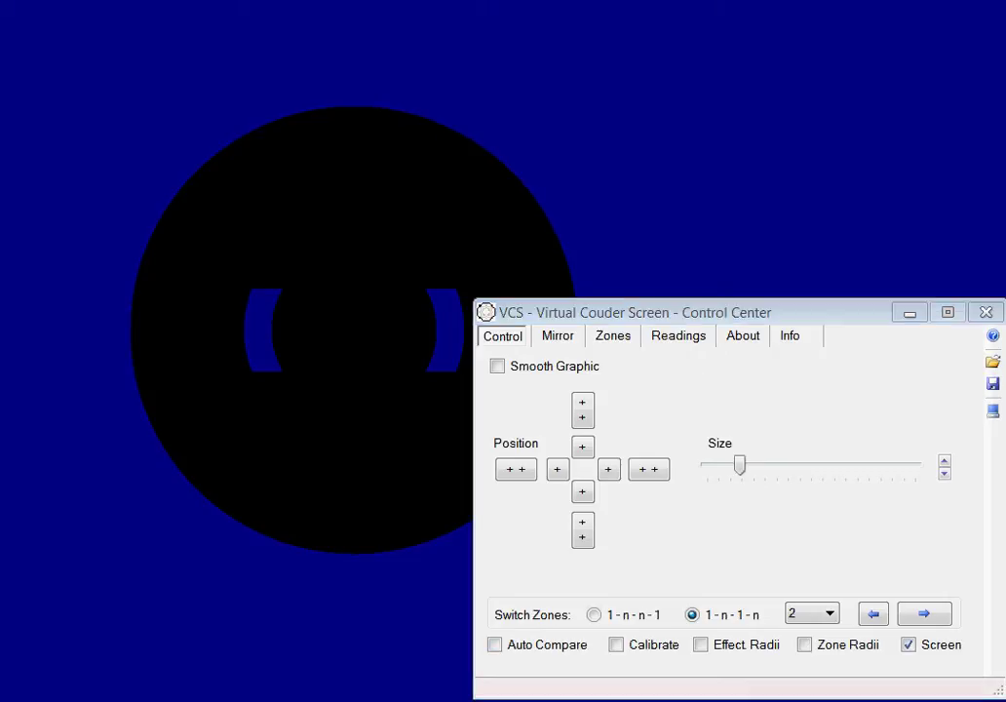
{"action": "key", "text": "alt+Tab"}
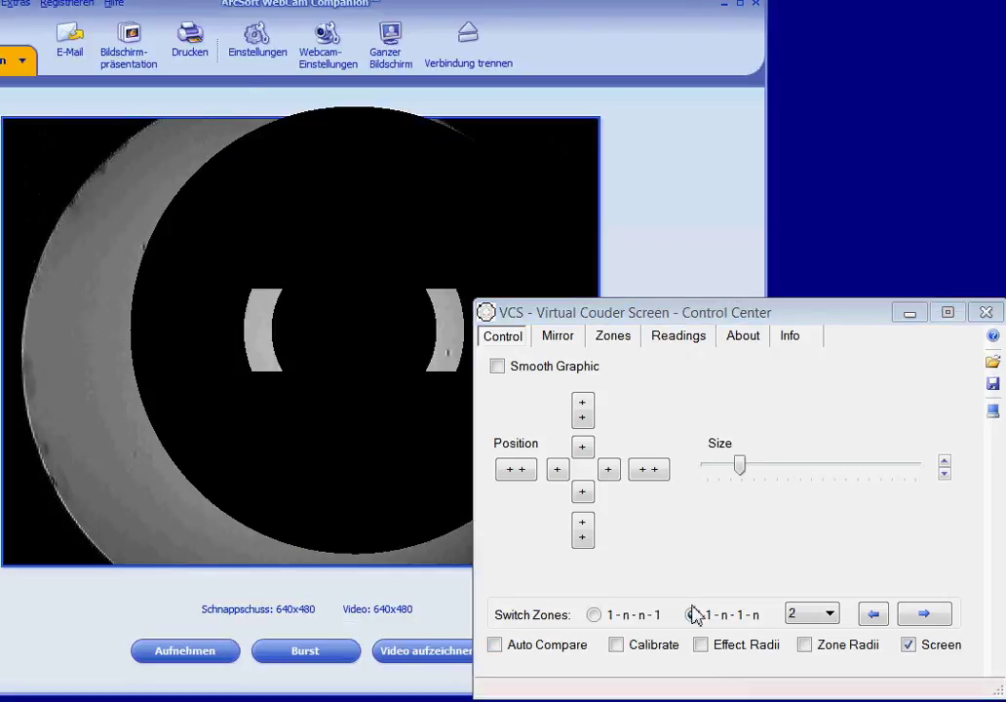
{"action": "left_click", "coordinate": [909, 647]}
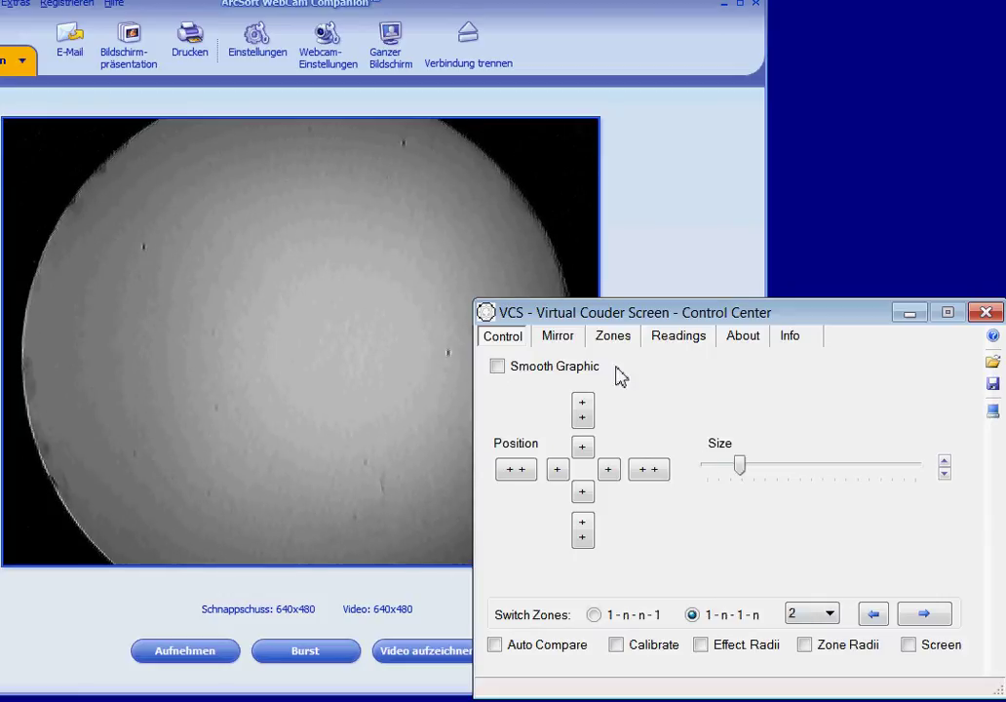
Step: Check the 350/348/348 mirror diameters on the Mirror tab and enable Calibrate
{"action": "left_click", "coordinate": [557, 339]}
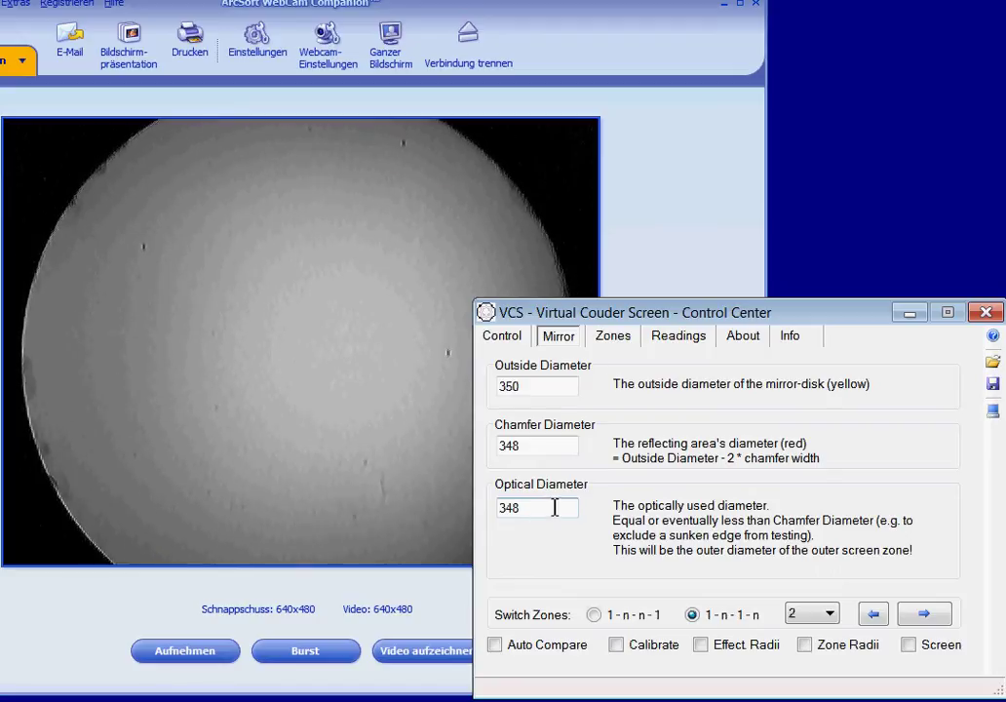
{"action": "left_click", "coordinate": [616, 645]}
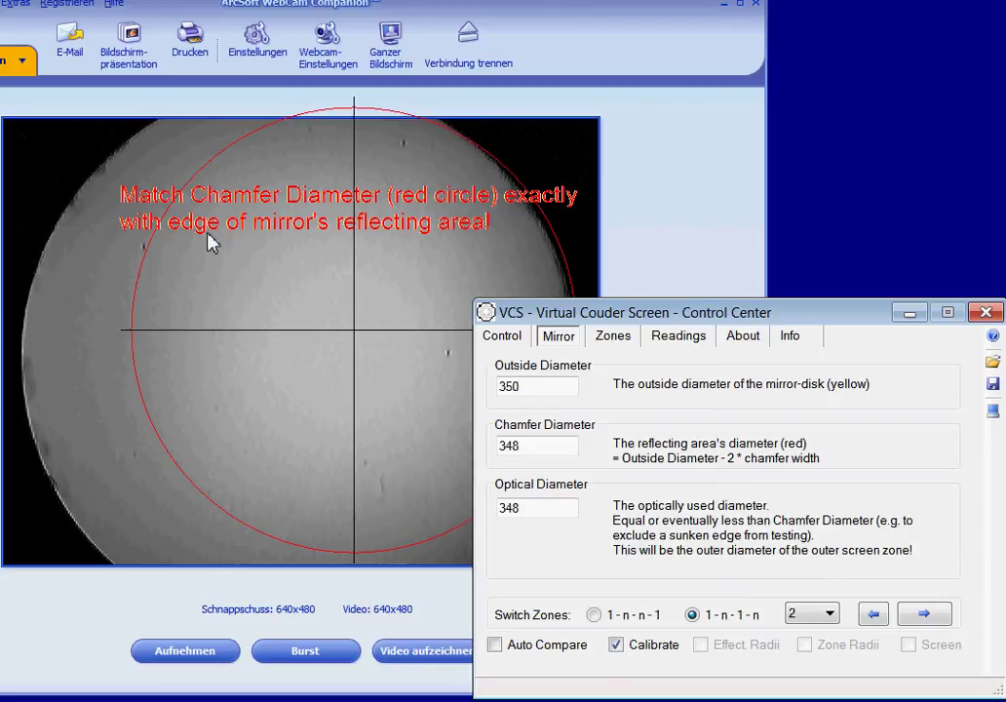
Step: Shift the red chamfer circle left and down, and enlarge it slightly
{"action": "left_click_drag", "start_coordinate": [643, 309], "coordinate": [745, 366]}
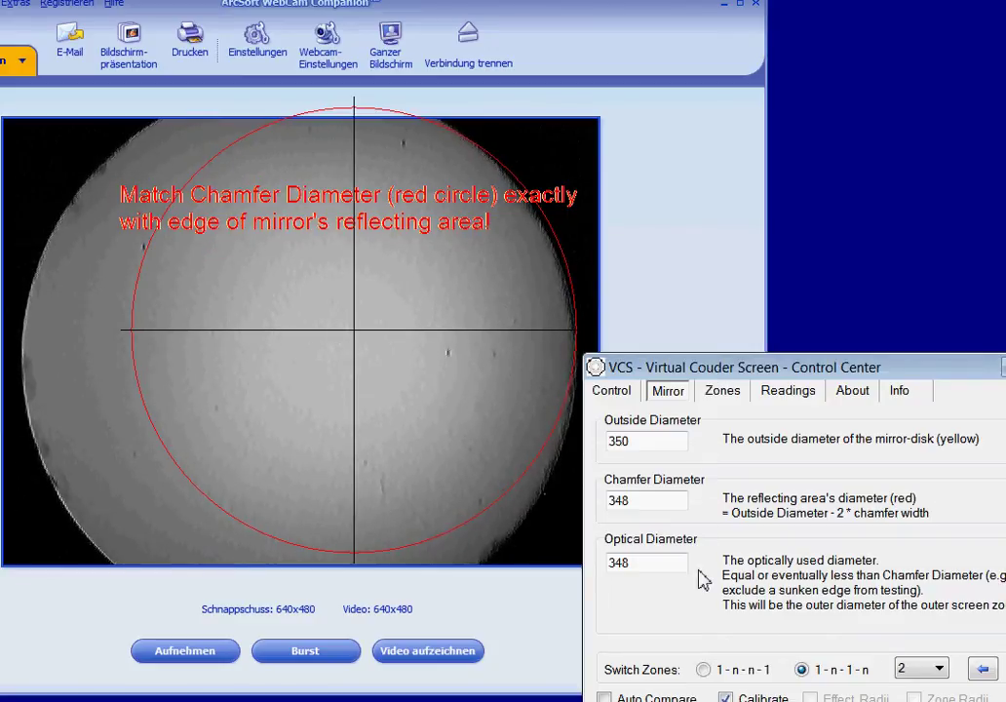
{"action": "left_click", "coordinate": [601, 391]}
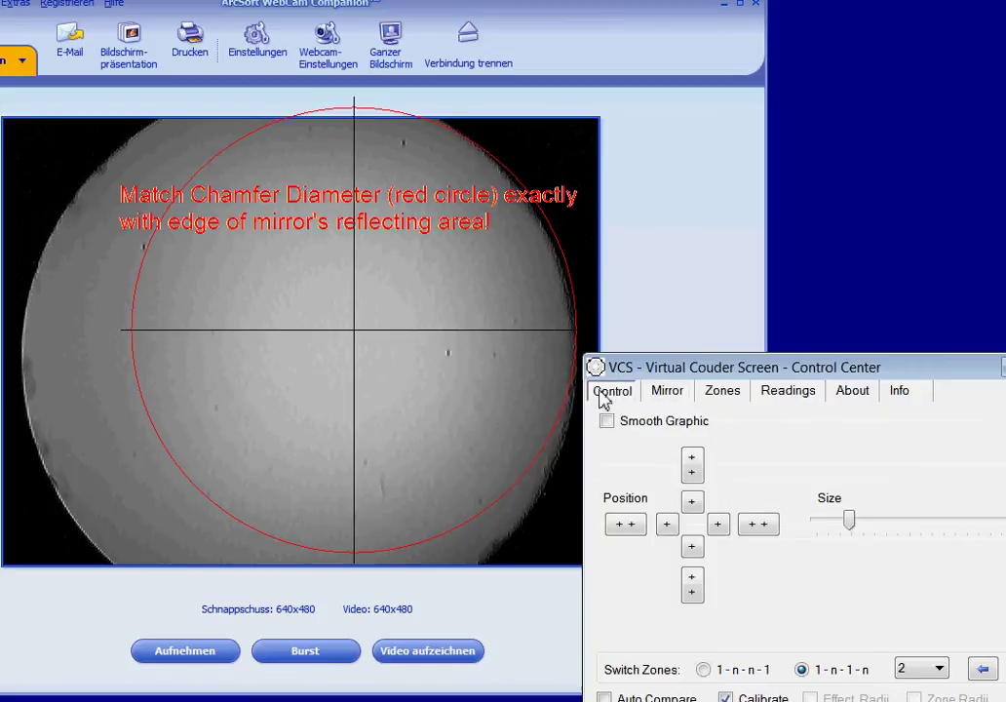
{"action": "left_click", "coordinate": [626, 526]}
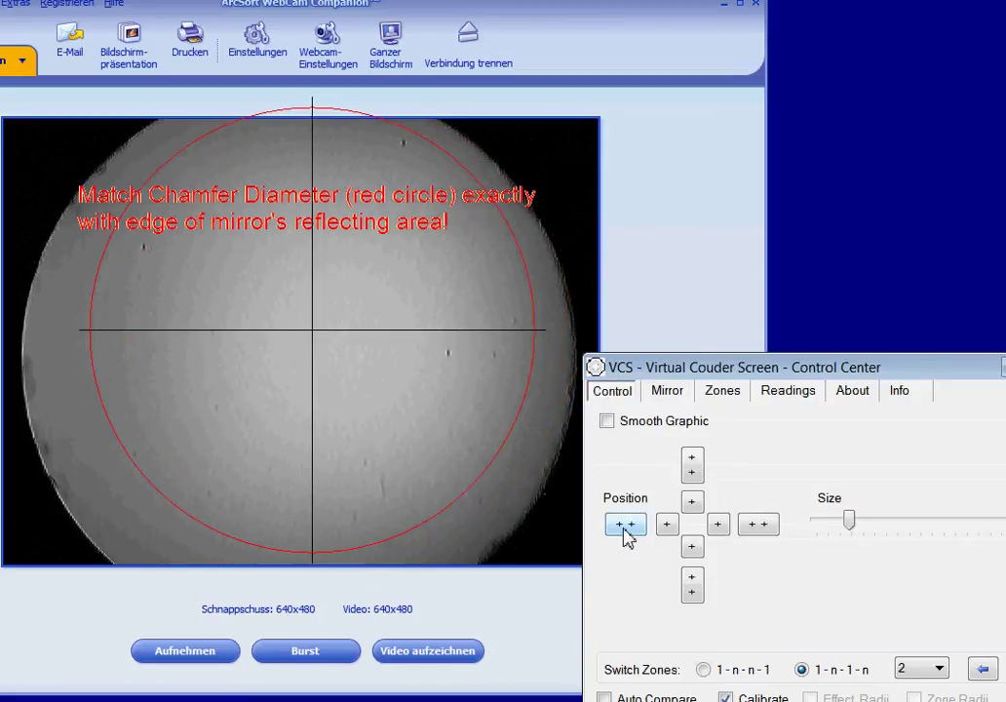
{"action": "left_click", "coordinate": [691, 585]}
{"action": "left_click", "coordinate": [692, 585]}
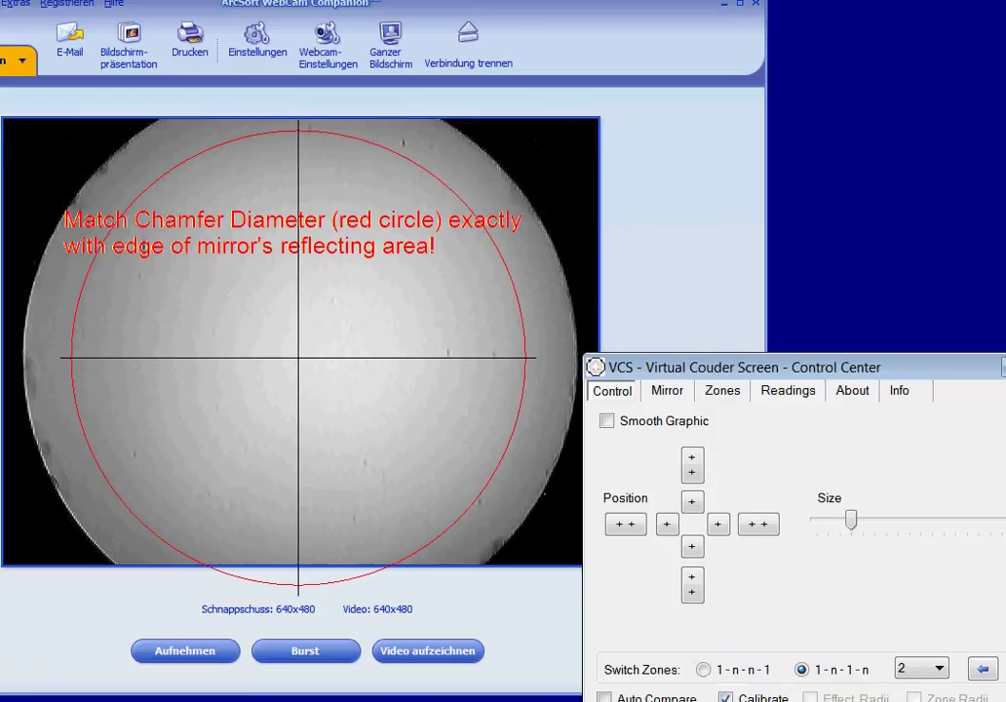
{"action": "key", "text": "Right"}
{"action": "key", "text": "Right"}
{"action": "key", "text": "Right"}
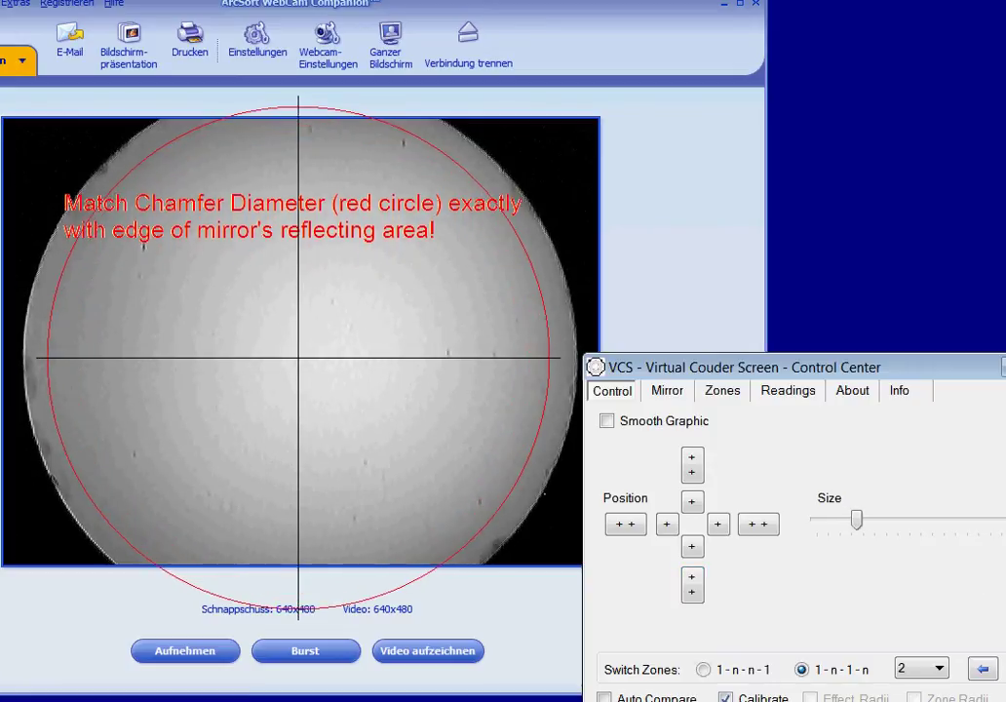
{"action": "key", "text": "Right"}
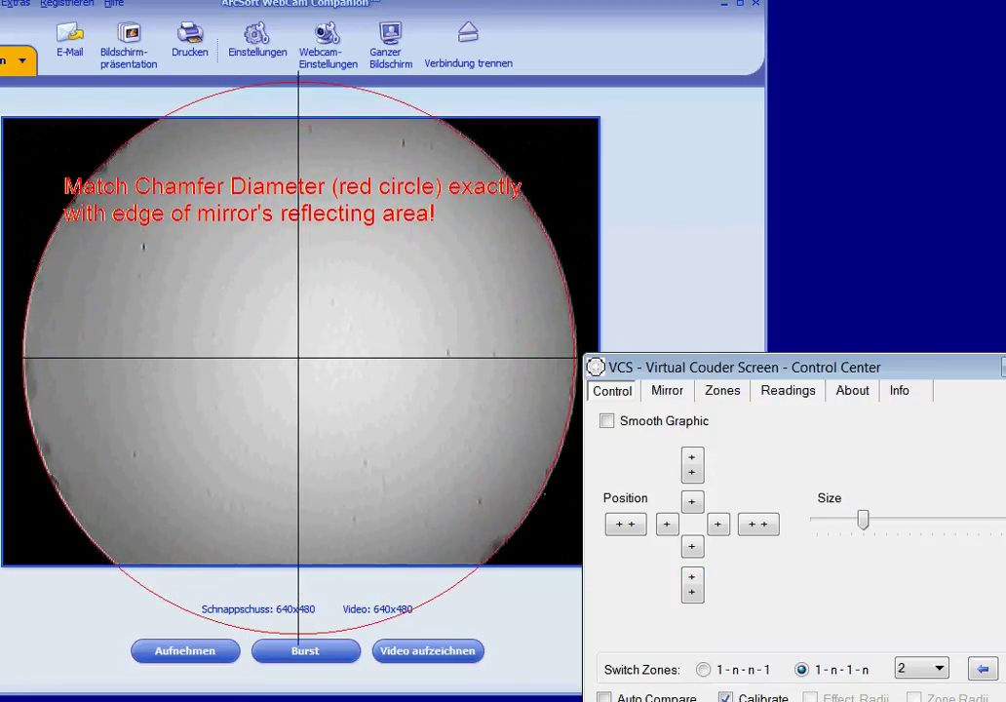
Step: Nudge the red circle right and down until it matches the mirror's reflecting edge
{"action": "left_click_drag", "start_coordinate": [774, 366], "coordinate": [797, 374]}
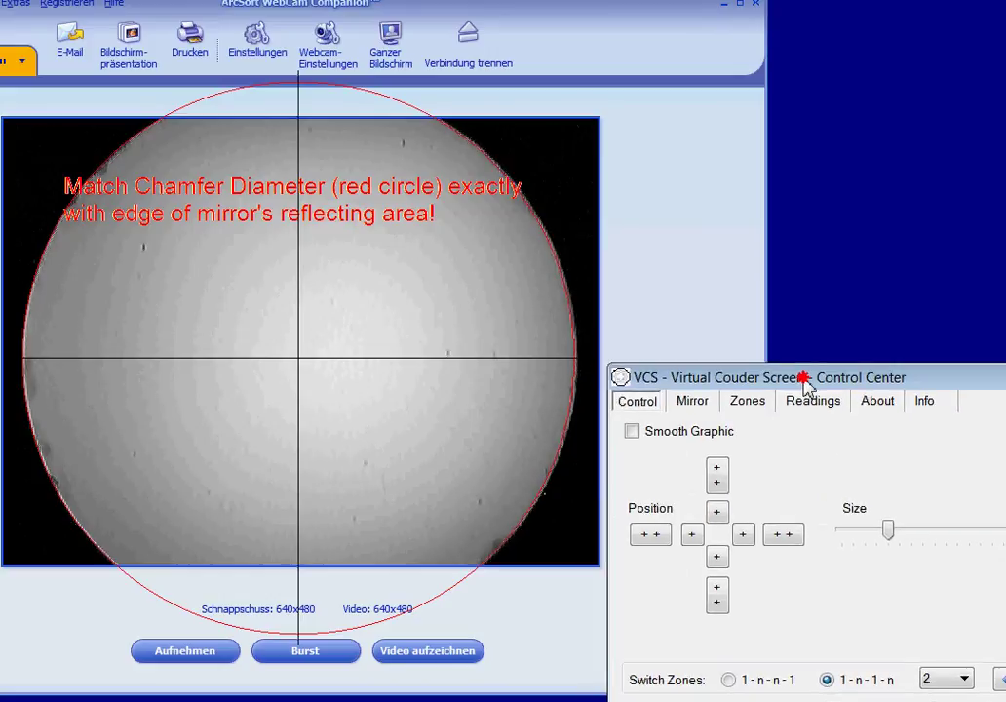
{"action": "left_click", "coordinate": [745, 532]}
{"action": "left_click", "coordinate": [745, 532]}
{"action": "left_click", "coordinate": [745, 532]}
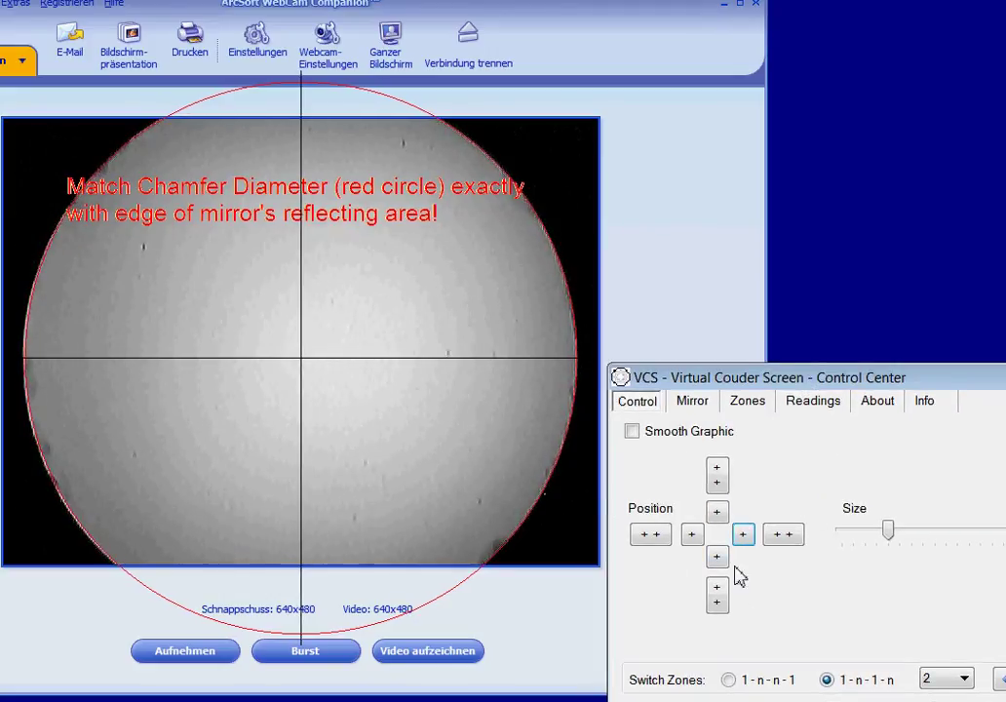
{"action": "left_click", "coordinate": [717, 559]}
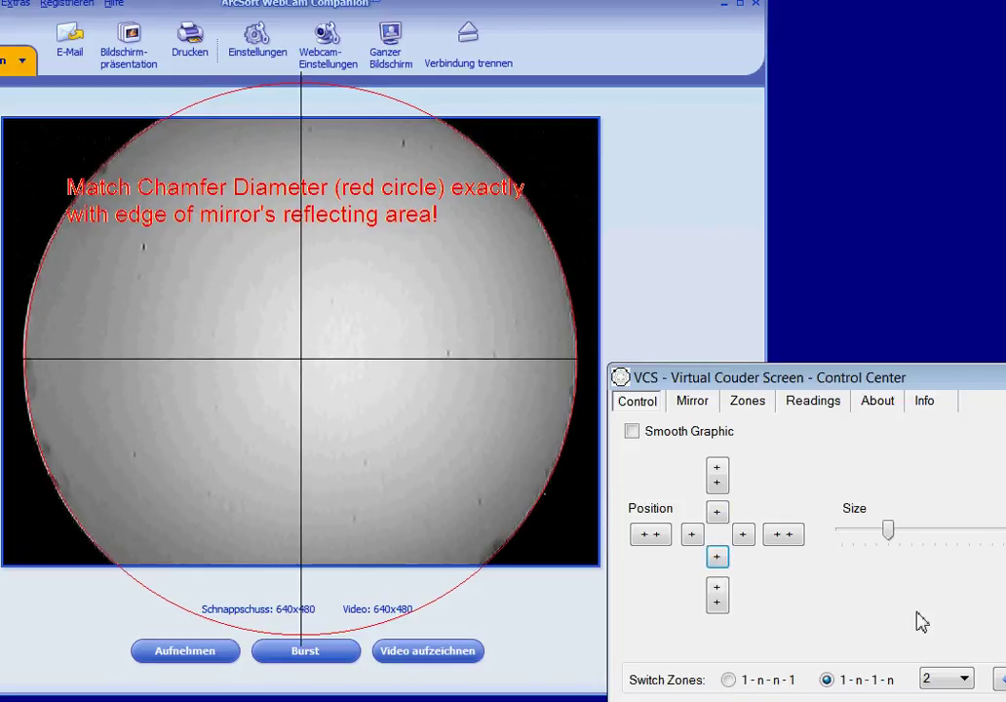
{"action": "left_click_drag", "start_coordinate": [907, 381], "coordinate": [766, 315]}
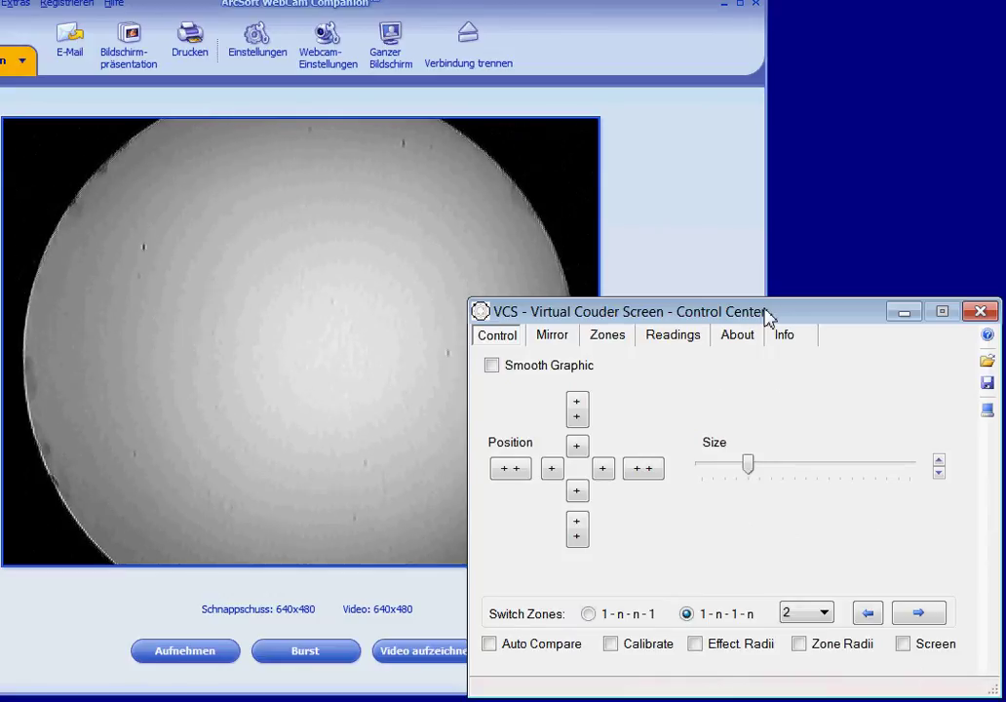
Step: On the Zones tab, keep N. O. Carlin effective radii and 9 zones
{"action": "left_click", "coordinate": [616, 341]}
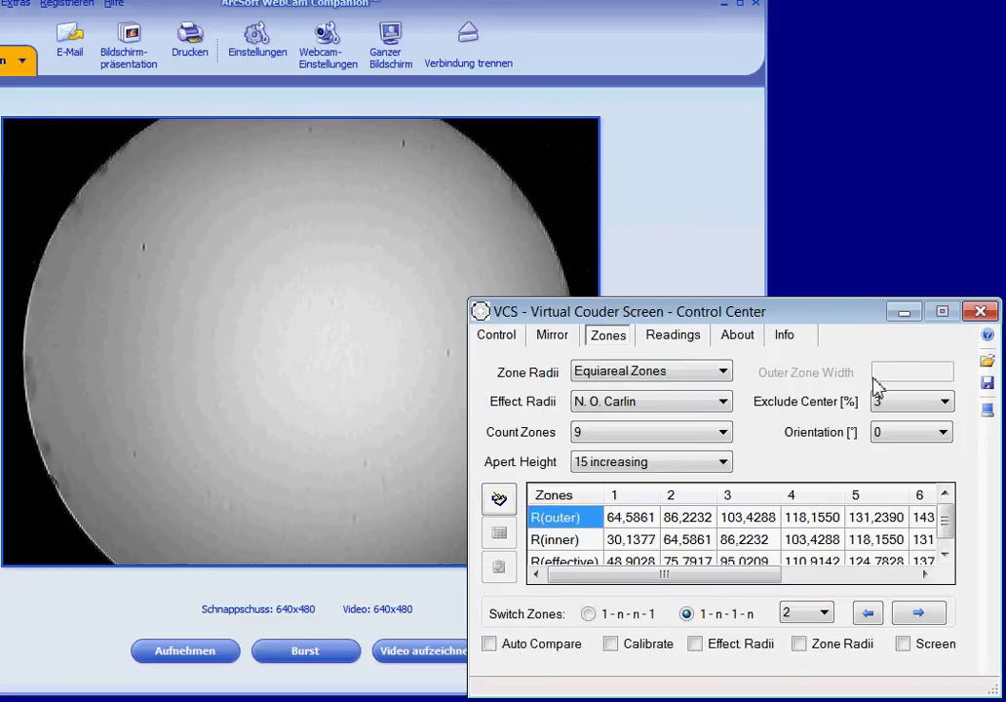
{"action": "left_click", "coordinate": [723, 402]}
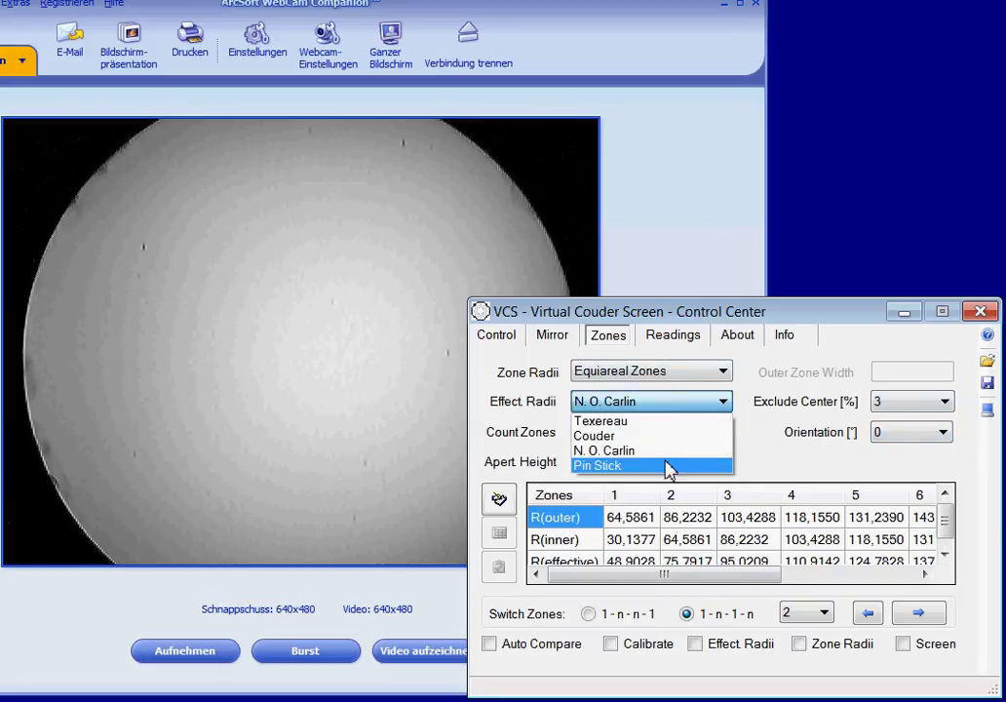
{"action": "left_click", "coordinate": [703, 403]}
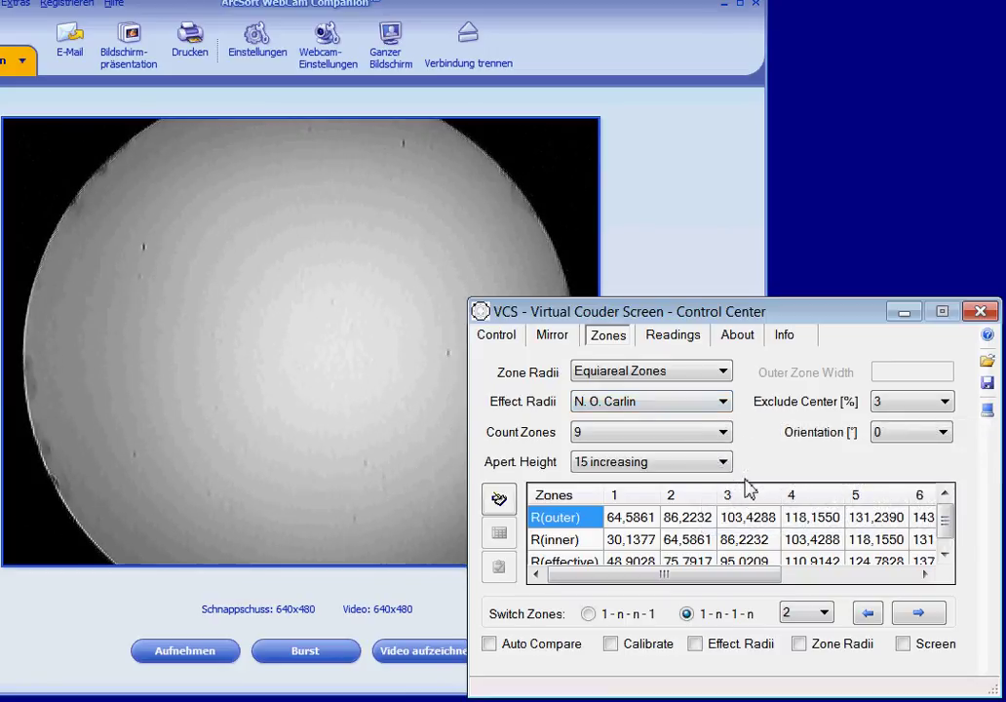
{"action": "left_click", "coordinate": [724, 433]}
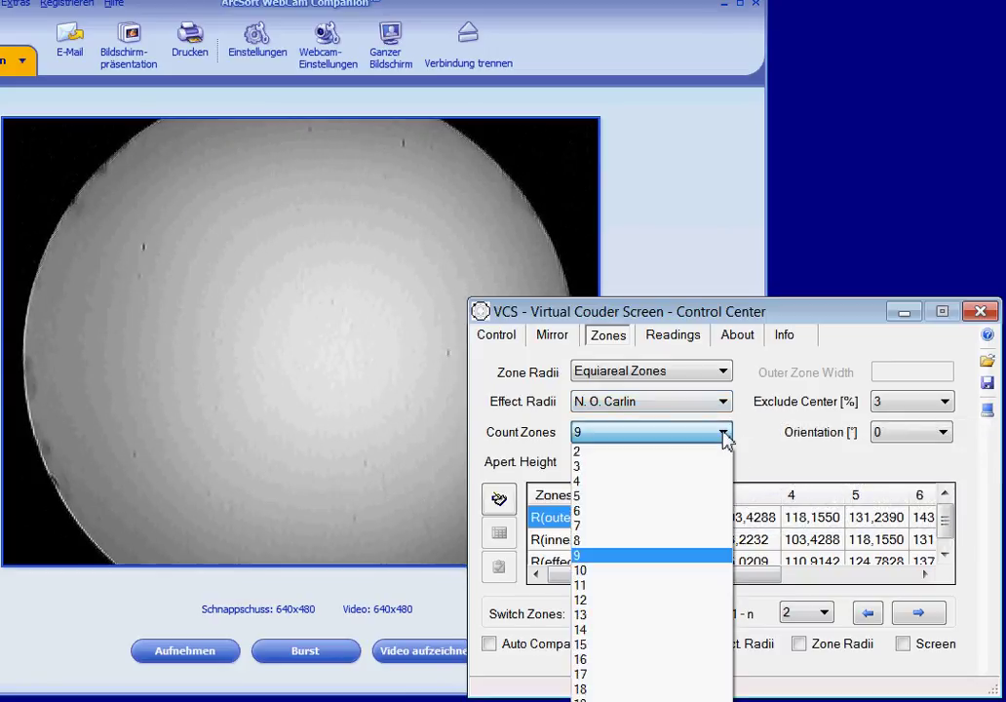
{"action": "left_click", "coordinate": [620, 558]}
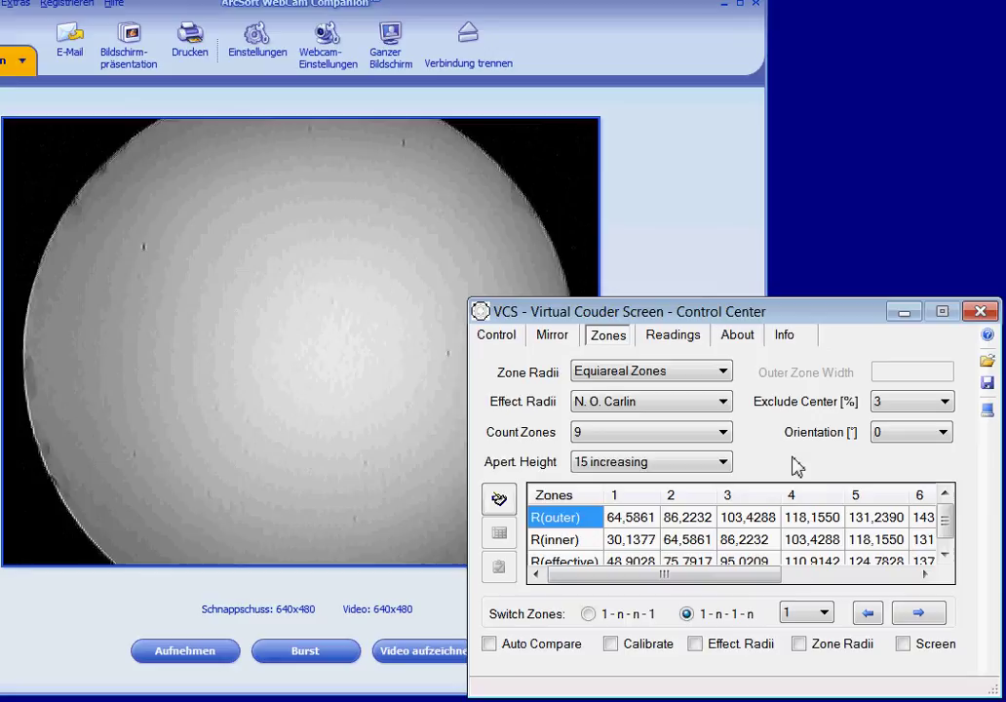
Step: Keep the centre exclusion at 3 percent
{"action": "left_click", "coordinate": [945, 403]}
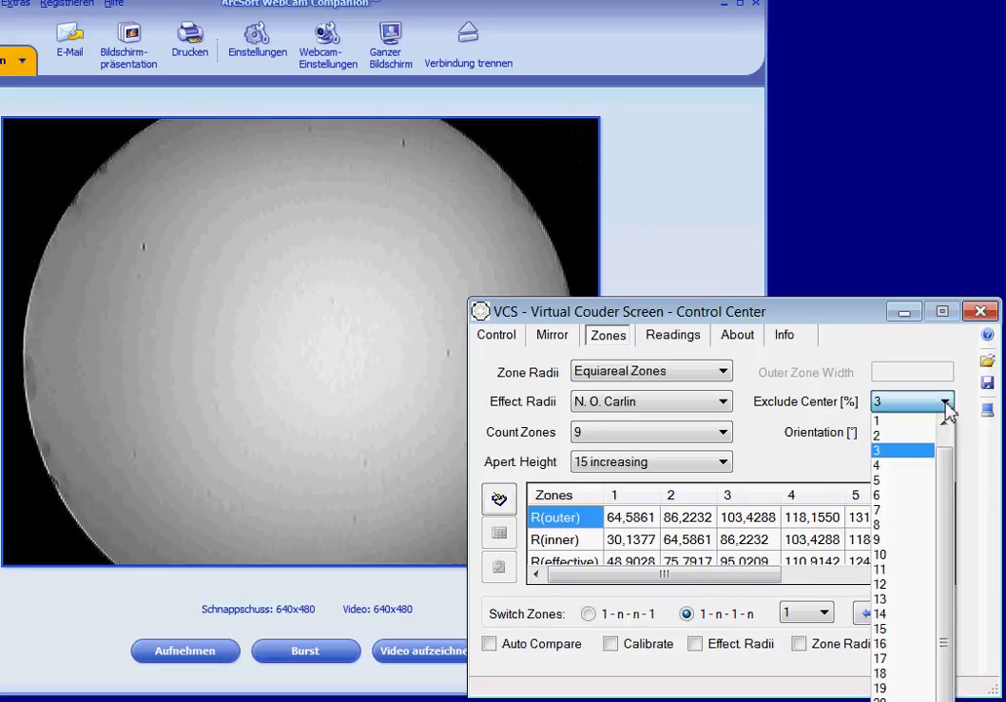
{"action": "left_click", "coordinate": [942, 446]}
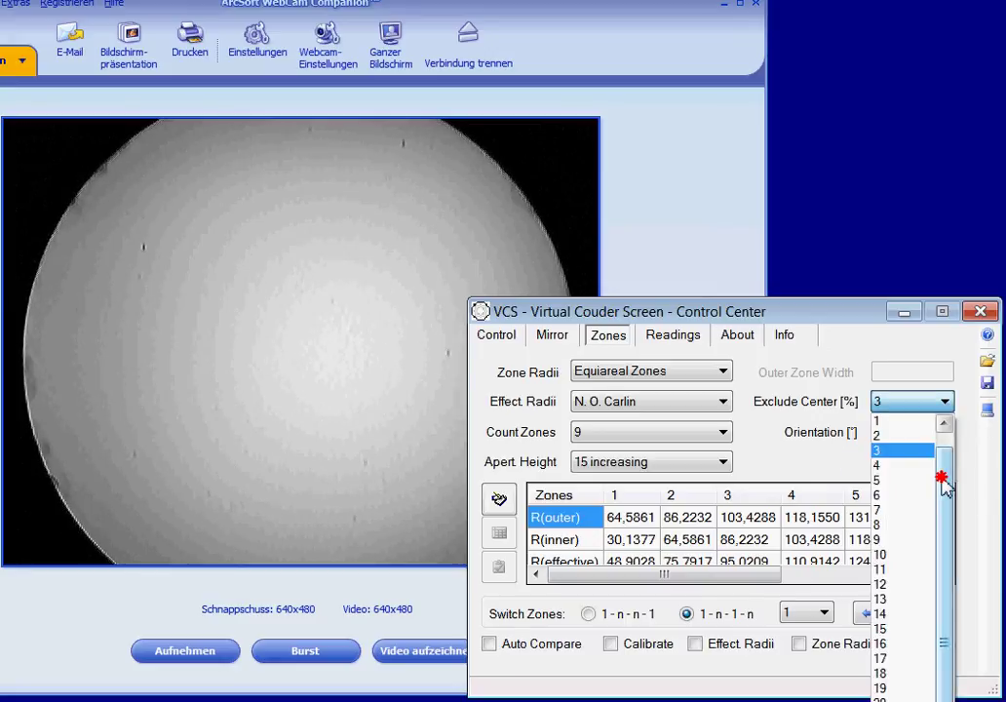
{"action": "left_click_drag", "start_coordinate": [942, 458], "coordinate": [943, 527]}
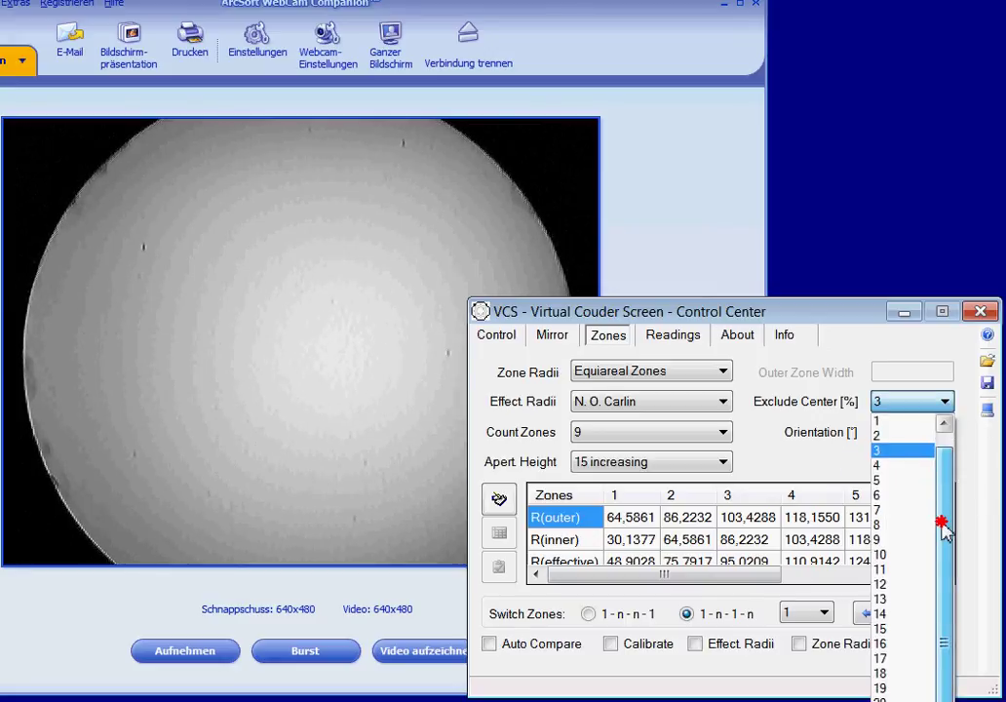
{"action": "left_click", "coordinate": [944, 410]}
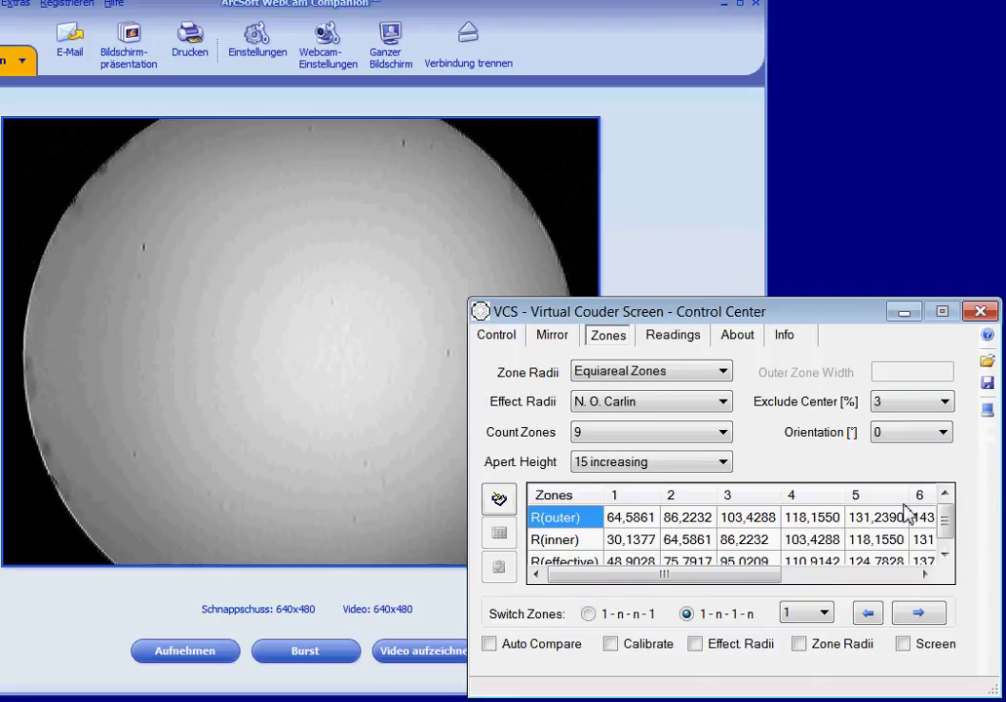
Step: Enable Manual Entry Mode and inspect the zone 2 and zone 4 radius cells
{"action": "left_click", "coordinate": [499, 500]}
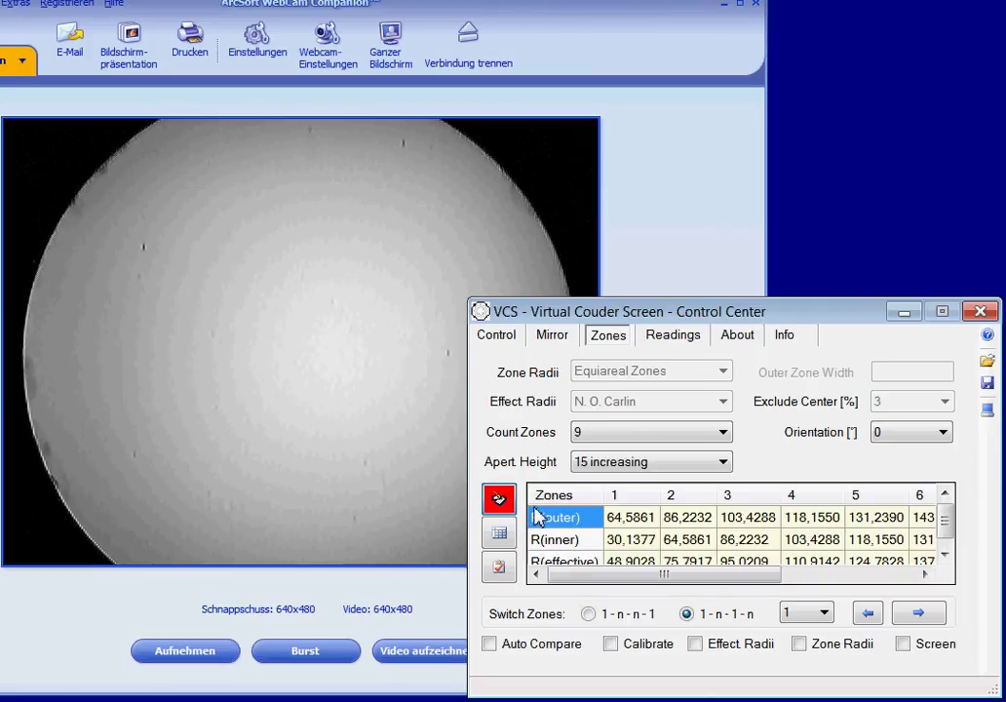
{"action": "left_click", "coordinate": [689, 543]}
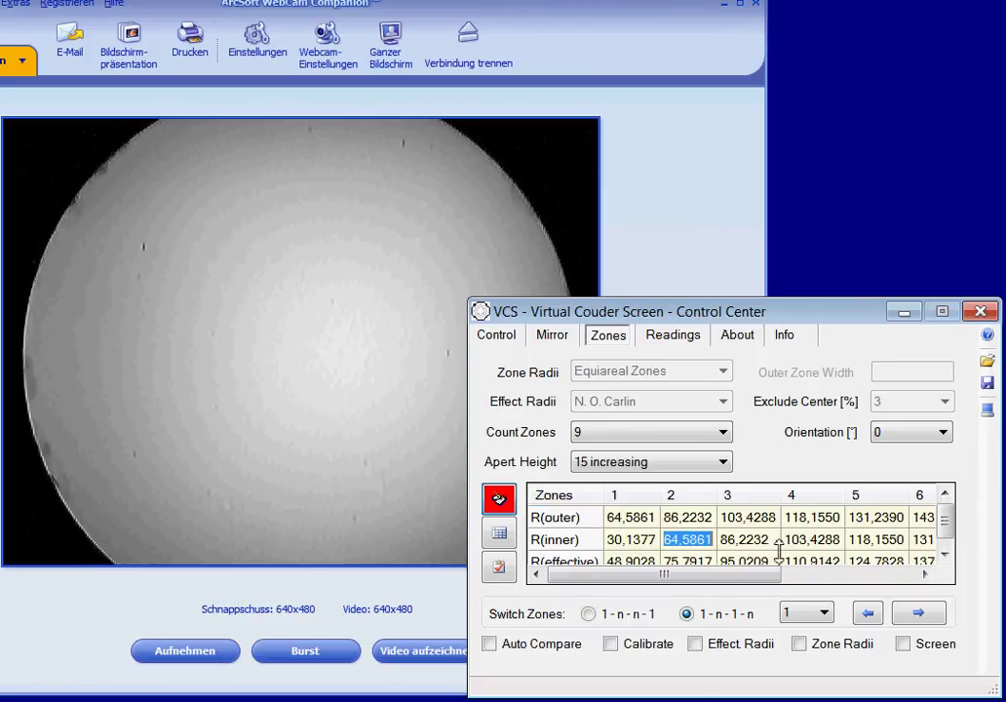
{"action": "left_click", "coordinate": [823, 544]}
{"action": "left_click", "coordinate": [946, 534]}
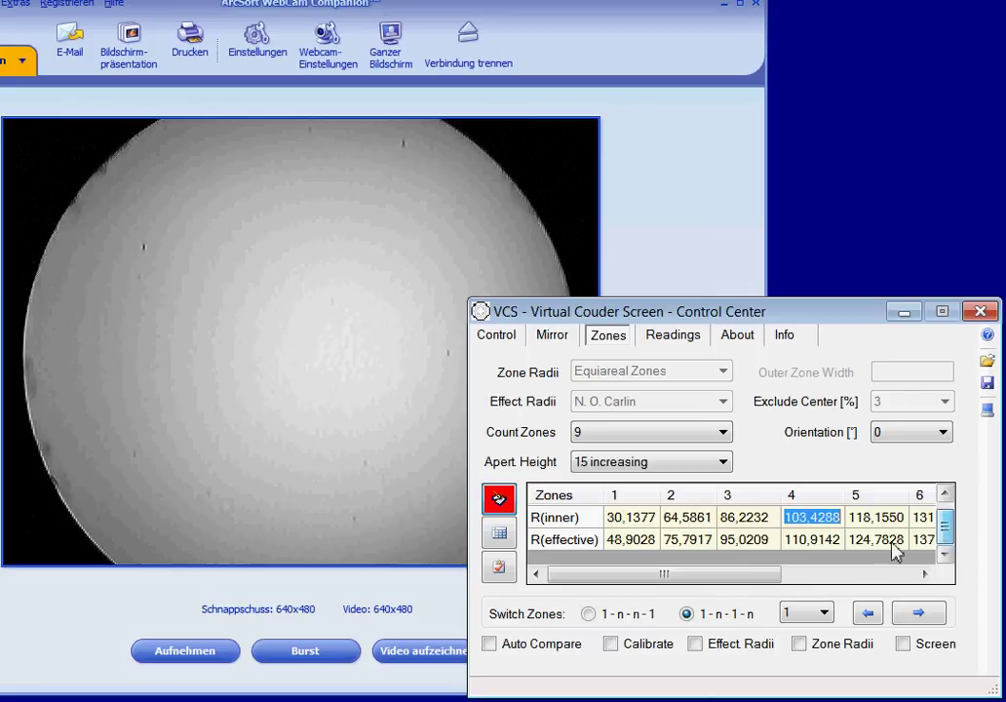
{"action": "left_click", "coordinate": [815, 543]}
Step: Reset the radius grid to its computed 9-zone radii and confirm with Ja
{"action": "left_click_drag", "start_coordinate": [948, 538], "coordinate": [945, 527]}
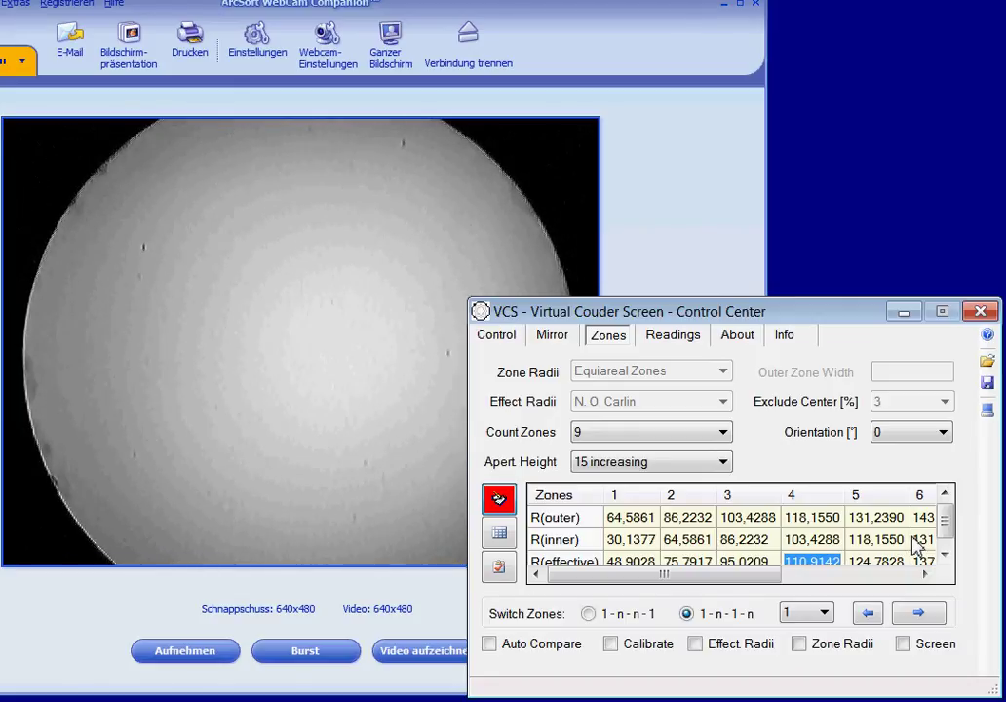
{"action": "left_click", "coordinate": [498, 538]}
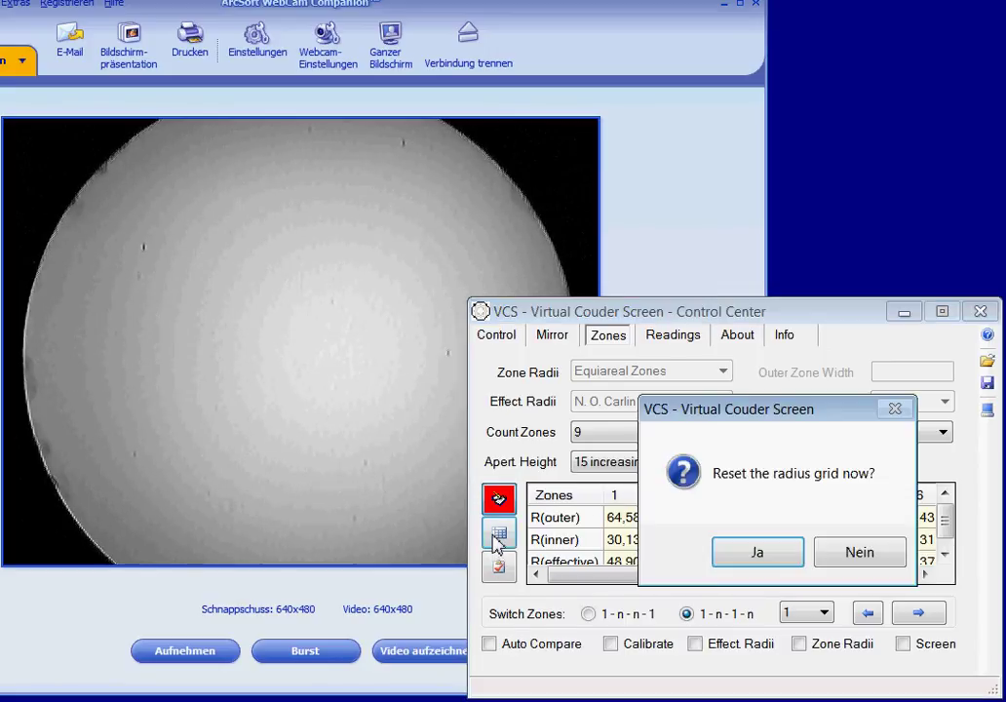
{"action": "left_click", "coordinate": [752, 554]}
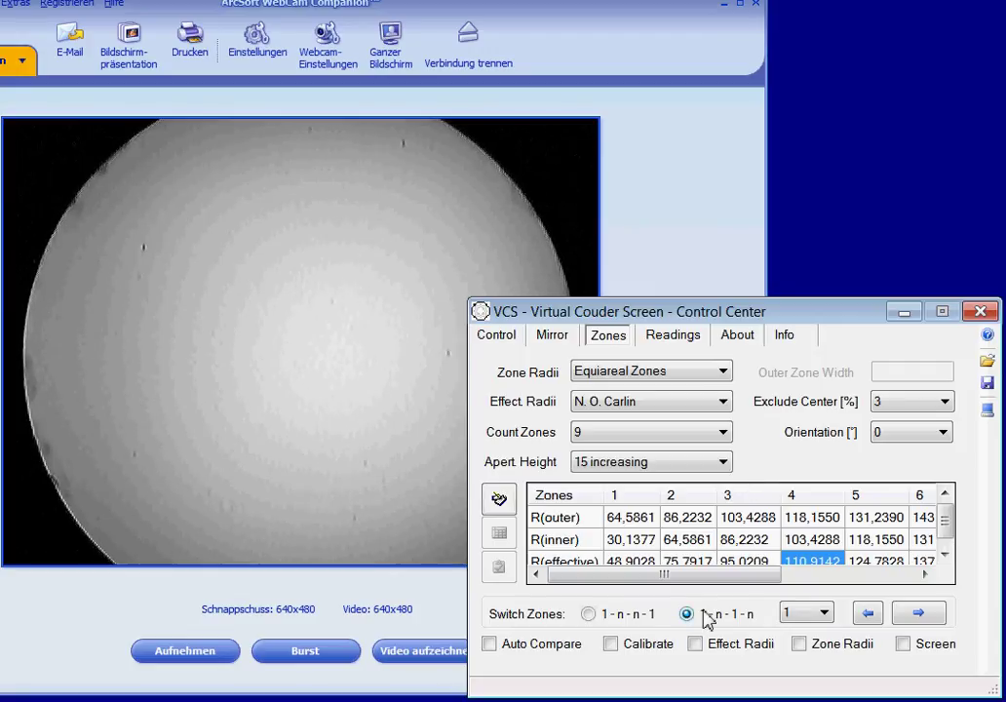
{"action": "left_click", "coordinate": [696, 647]}
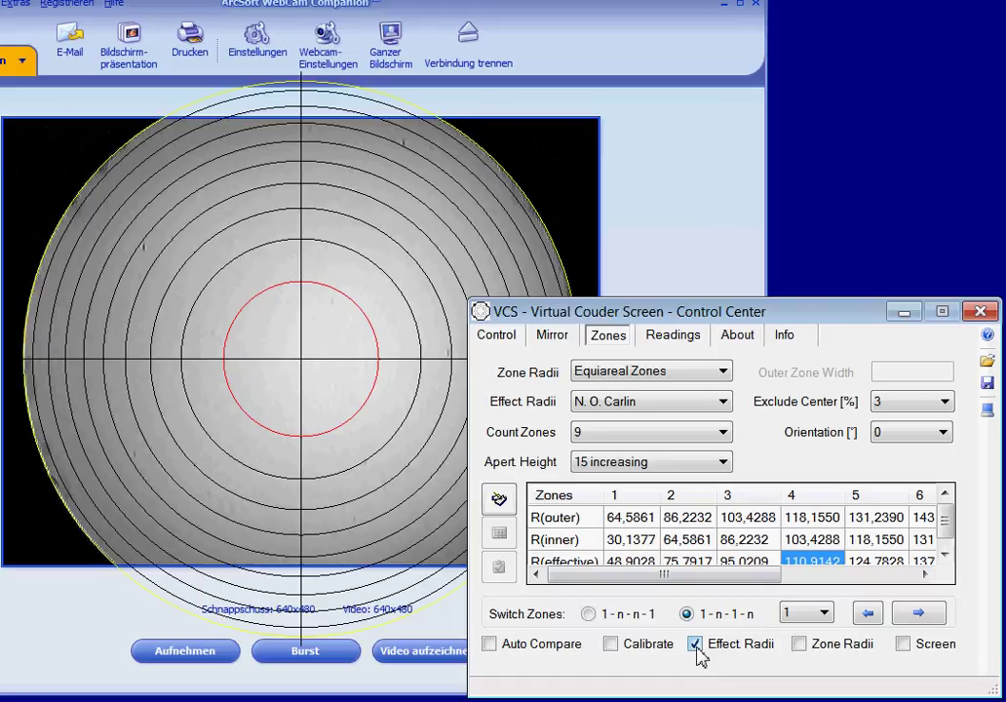
{"action": "left_click", "coordinate": [696, 645]}
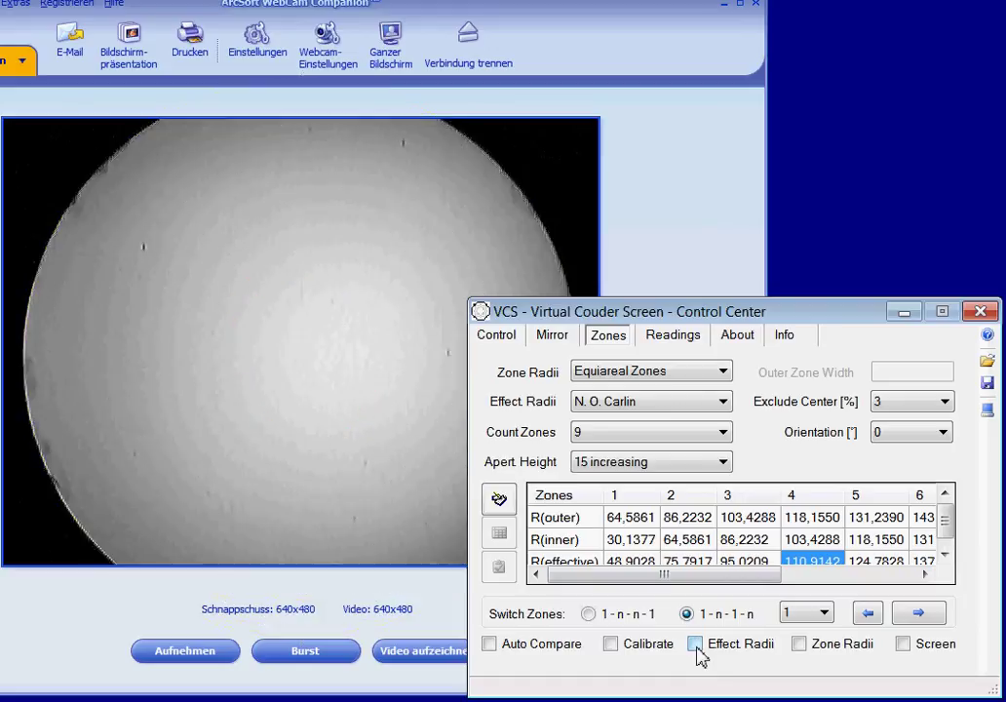
{"action": "left_click", "coordinate": [799, 644]}
{"action": "left_click", "coordinate": [799, 644]}
{"action": "left_click", "coordinate": [800, 646]}
{"action": "left_click", "coordinate": [695, 645]}
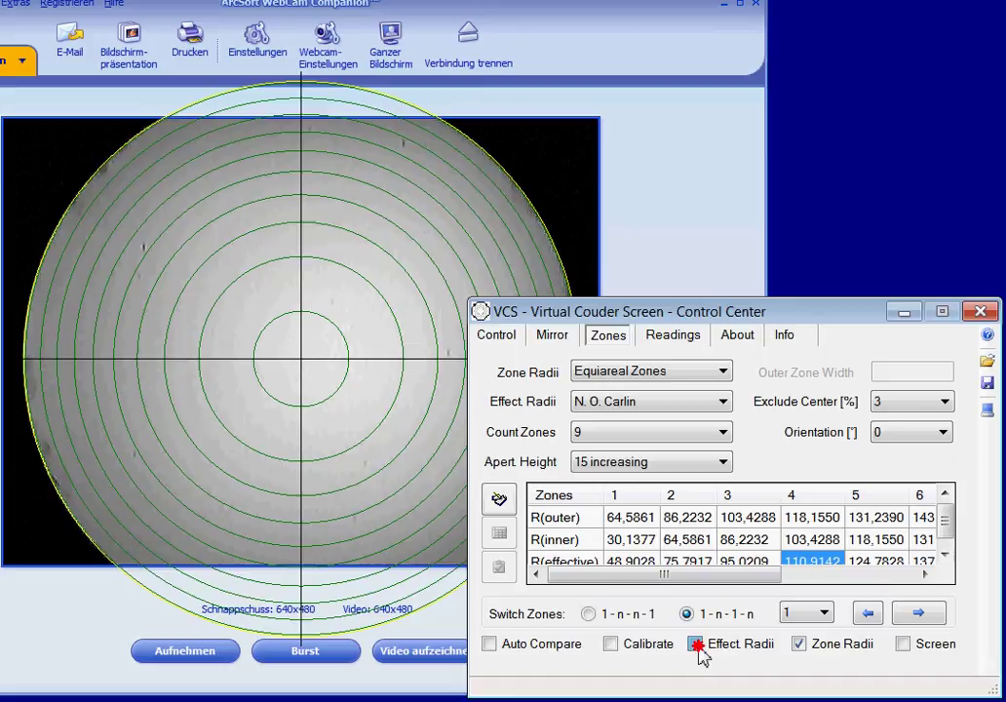
{"action": "left_click", "coordinate": [695, 645]}
{"action": "left_click", "coordinate": [799, 644]}
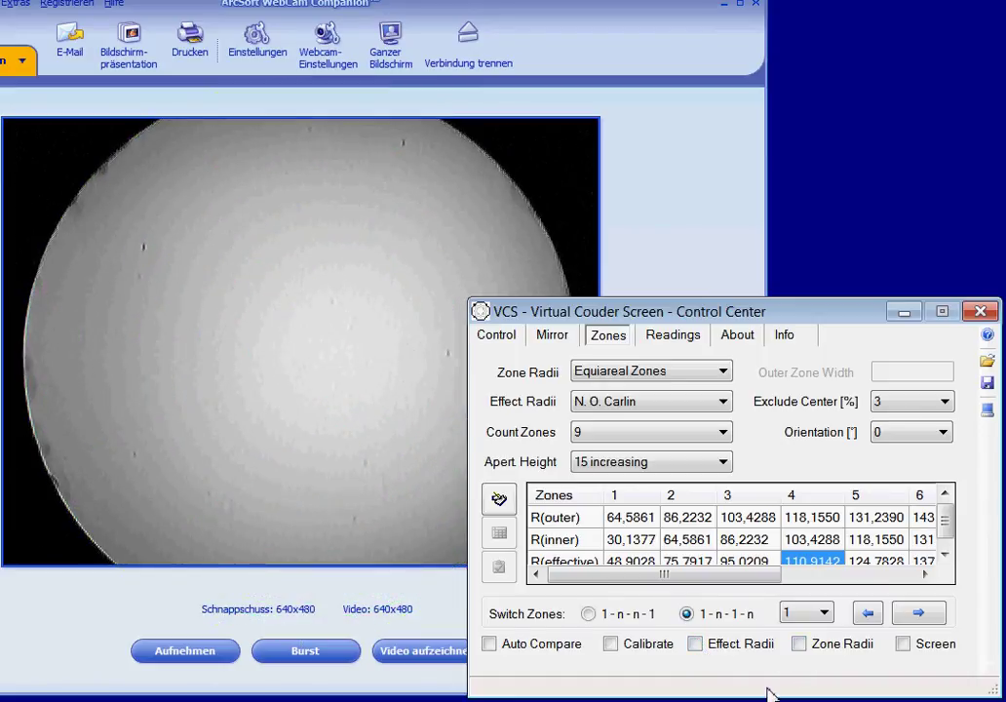